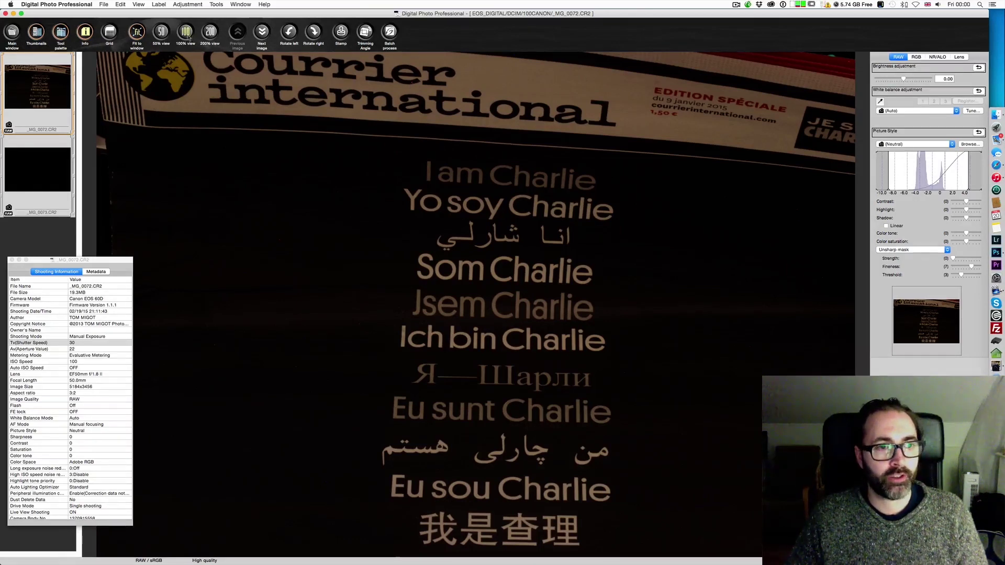
# Zoom the newspaper photo to 100% and pan across the dark background and header for hot pixels
pyautogui.click(386, 104)
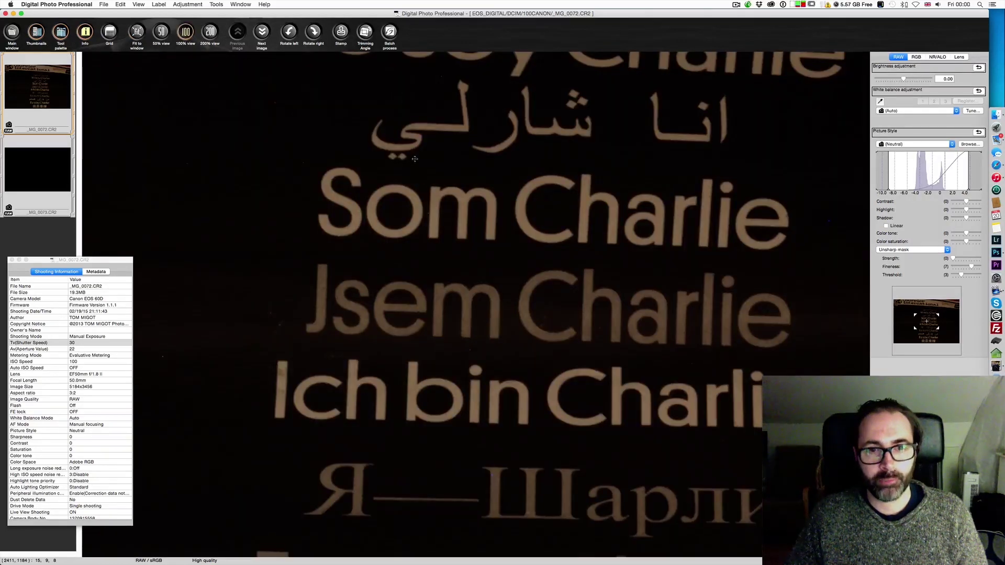
pyautogui.moveTo(409, 102); pyautogui.dragTo(639, 286)
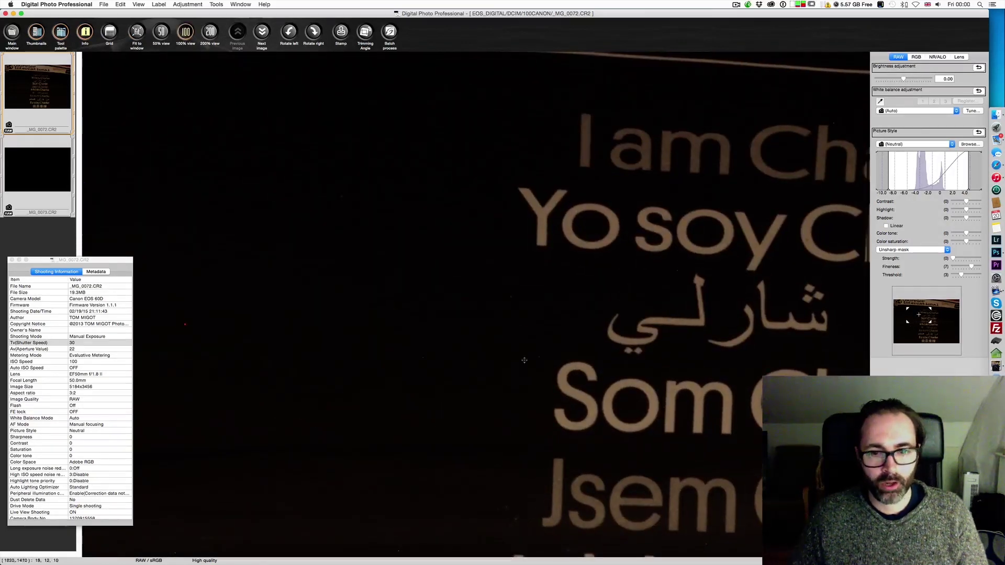
pyautogui.scroll(8, 585, 263)
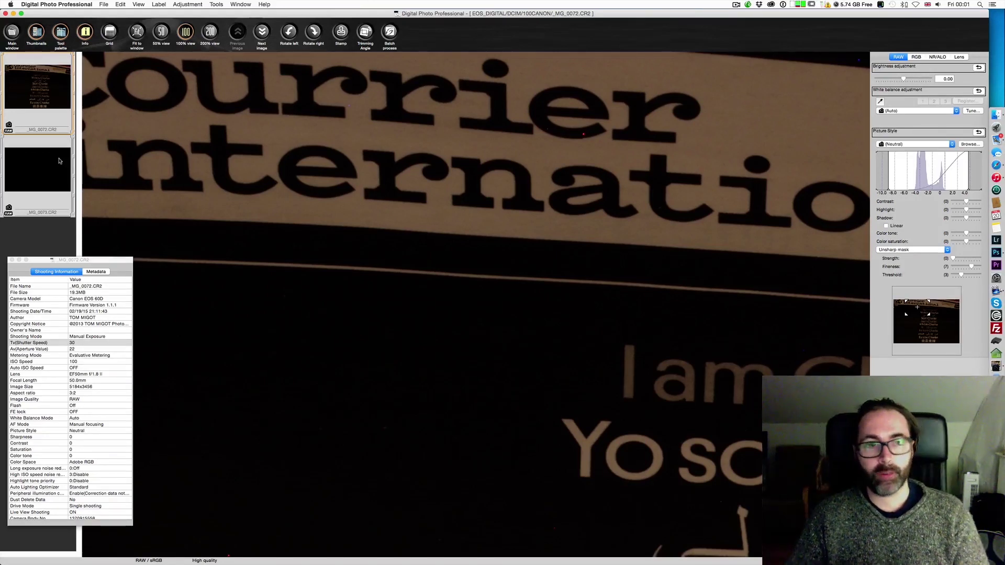
pyautogui.click(59, 161)
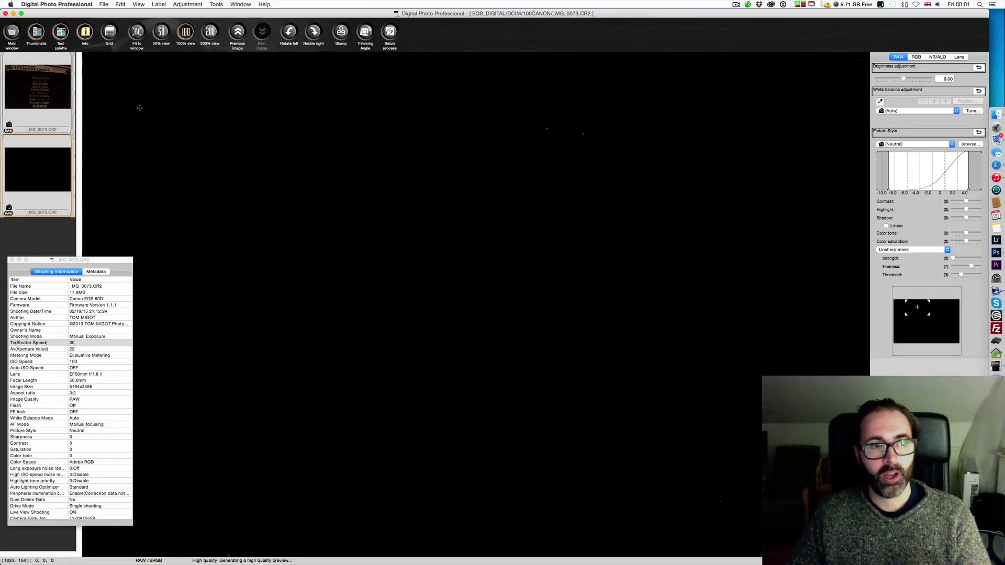
pyautogui.click(29, 104)
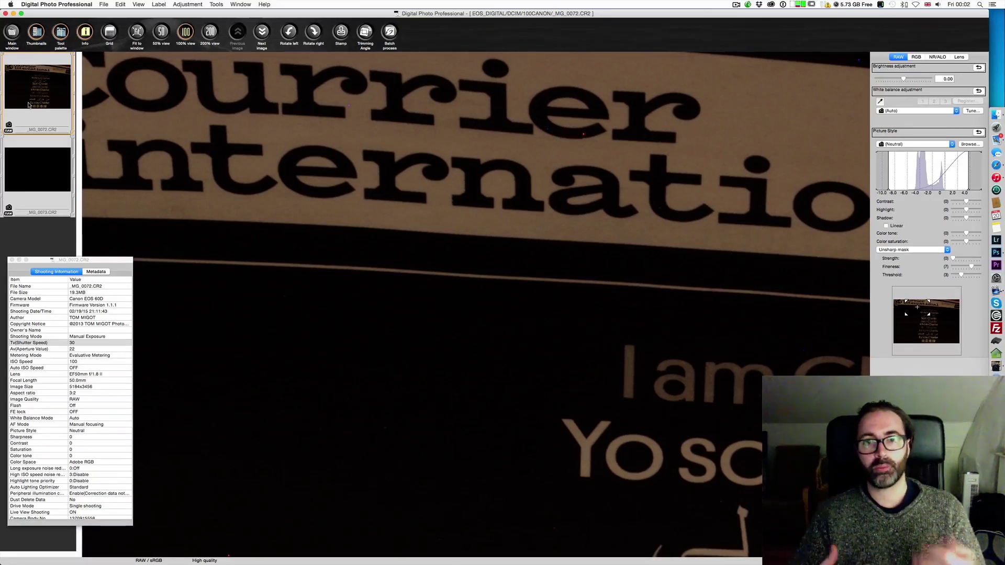
# Open _MG_0072.TIF and _MG_0073.TIF in Photoshop by dragging them from Finder
pyautogui.press('super+Tab')
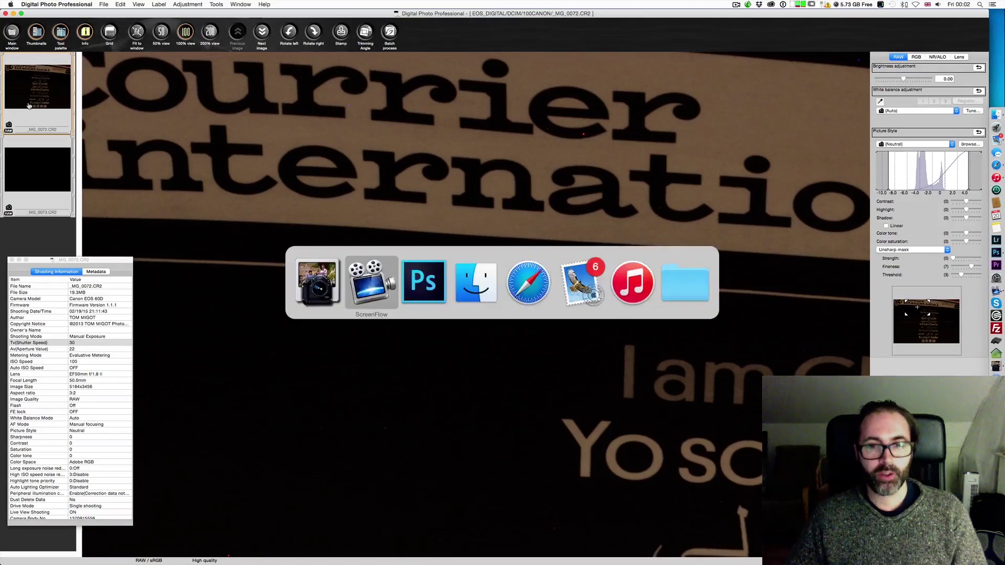
pyautogui.press('super+Tab')
pyautogui.press('super+Tab')
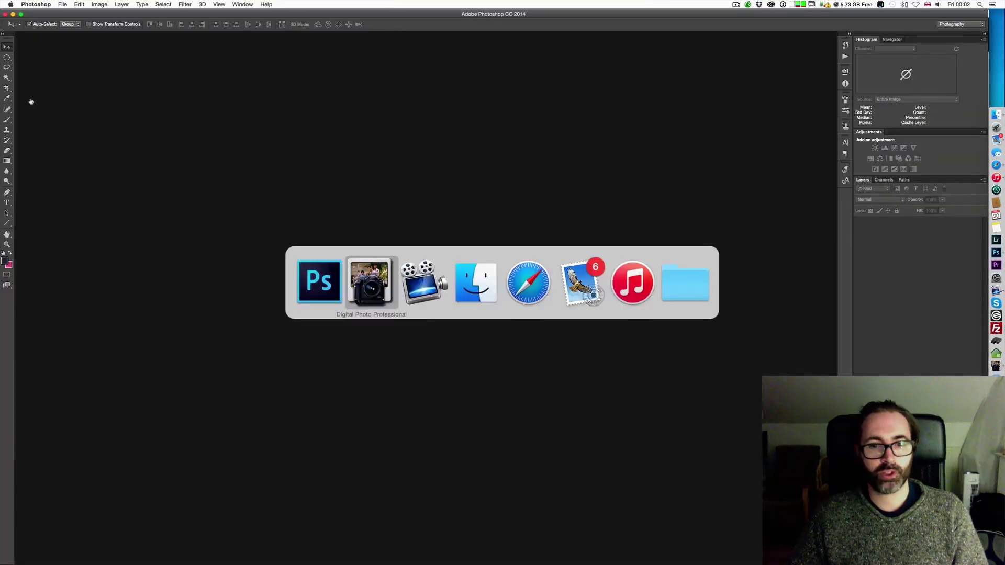
pyautogui.press('Tab')
pyautogui.press('Tab')
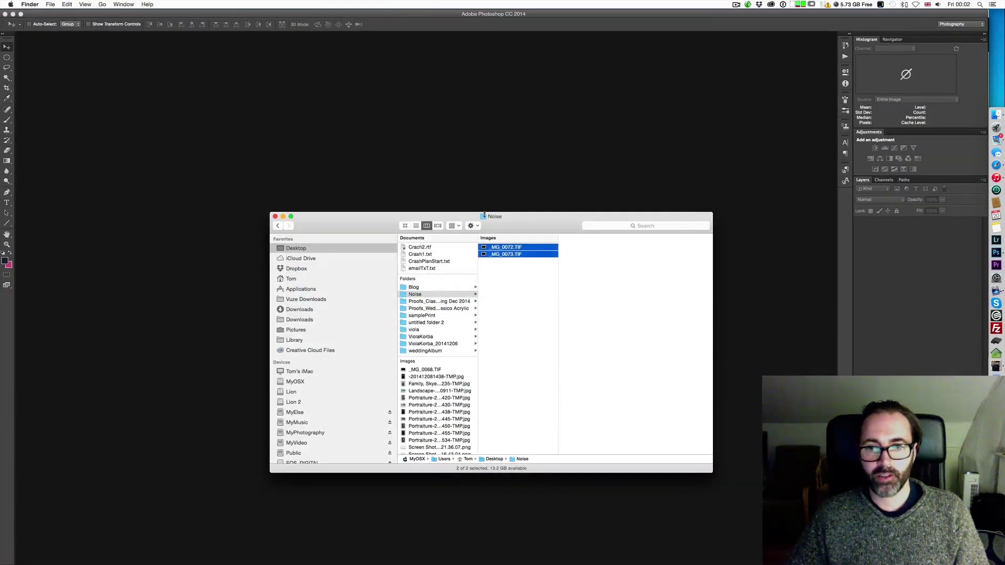
pyautogui.moveTo(510, 251); pyautogui.dragTo(189, 168)
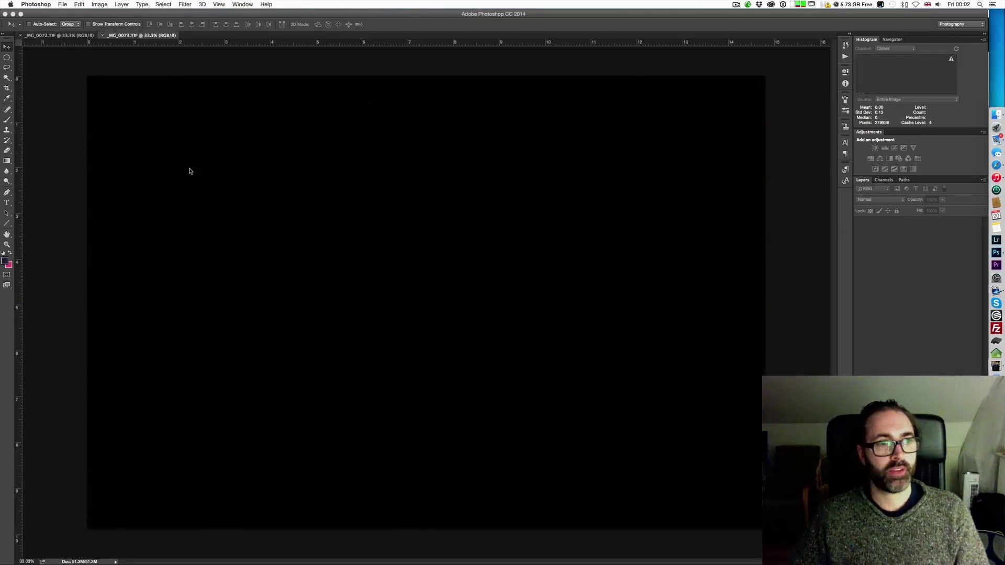
# Inspect _MG_0072 at 66.7%, dismiss the locked-layer alert, then show the black _MG_0073 dark frame
pyautogui.click(67, 35)
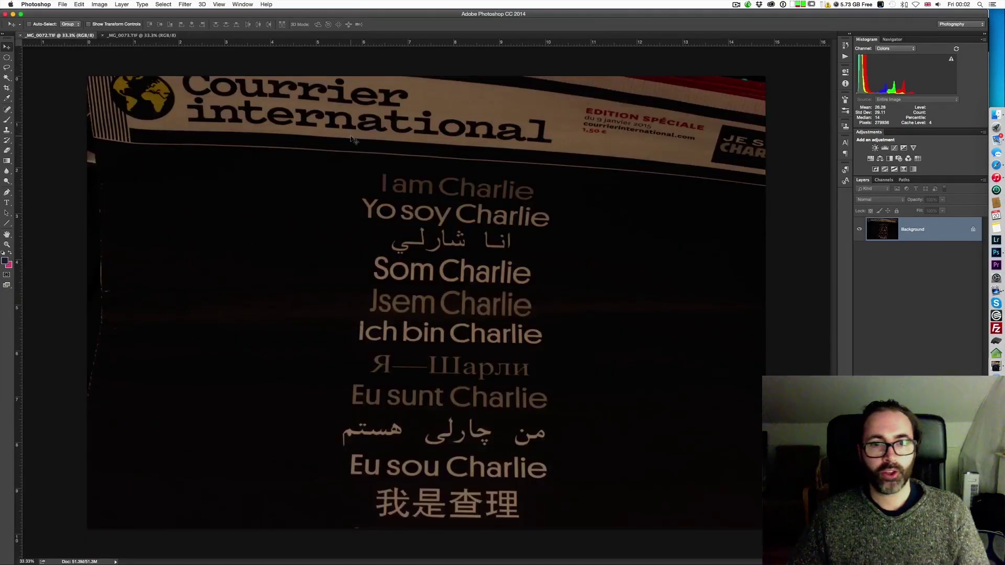
pyautogui.press('super+equal')
pyautogui.press('super+equal')
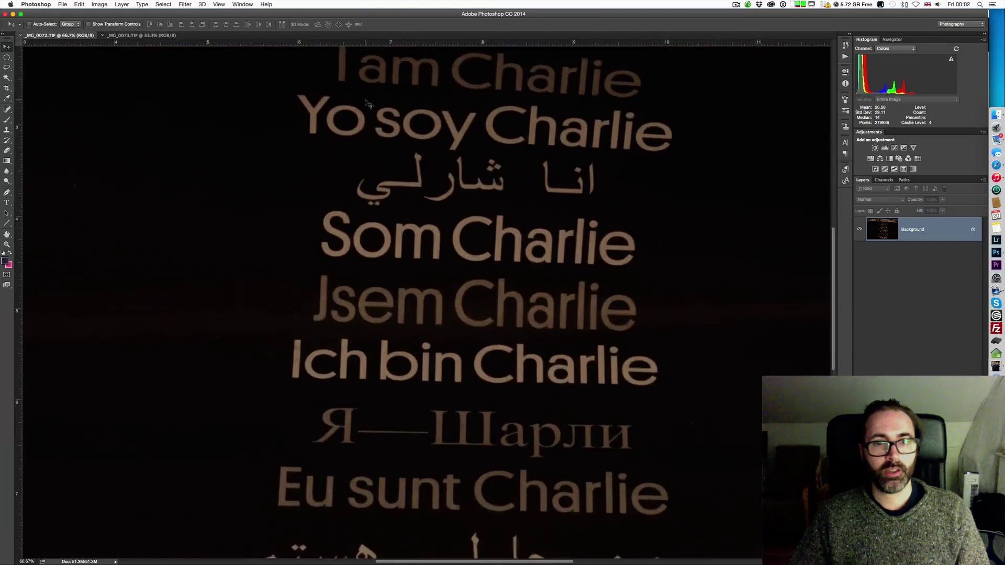
pyautogui.scroll(5, 368, 103)
pyautogui.scroll(2, 368, 103)
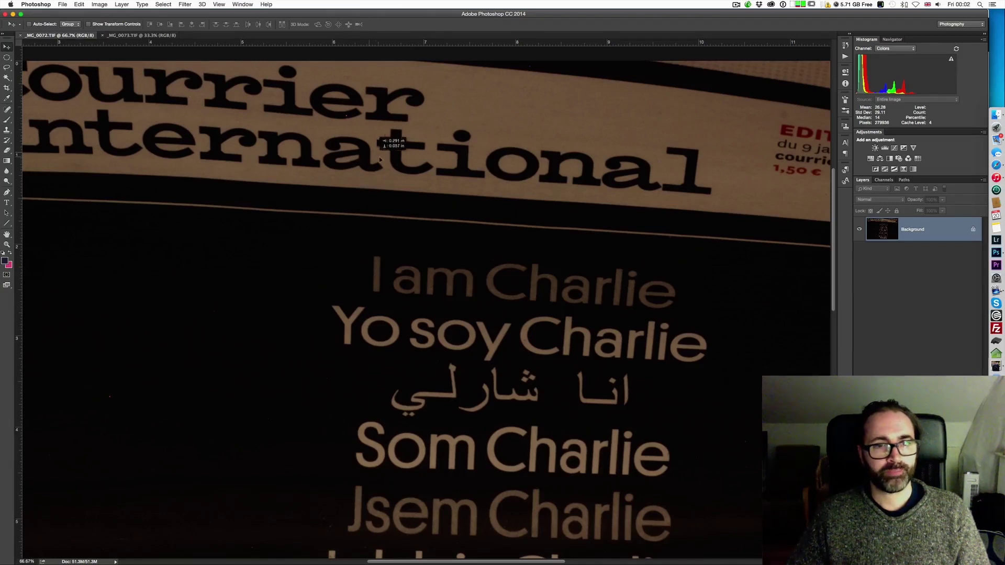
pyautogui.click(396, 142)
pyautogui.press('Return')
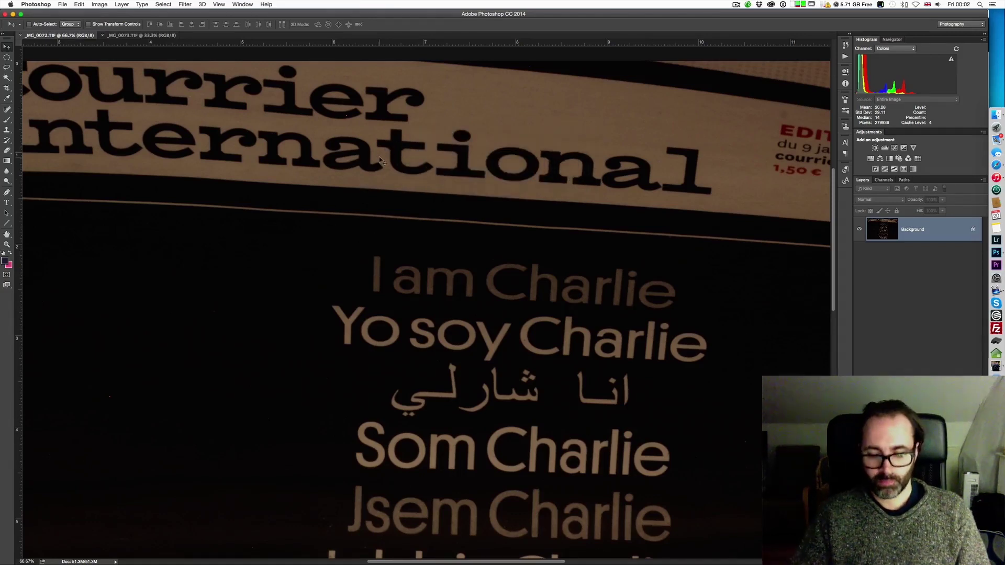
pyautogui.press('super+minus')
pyautogui.press('super+minus')
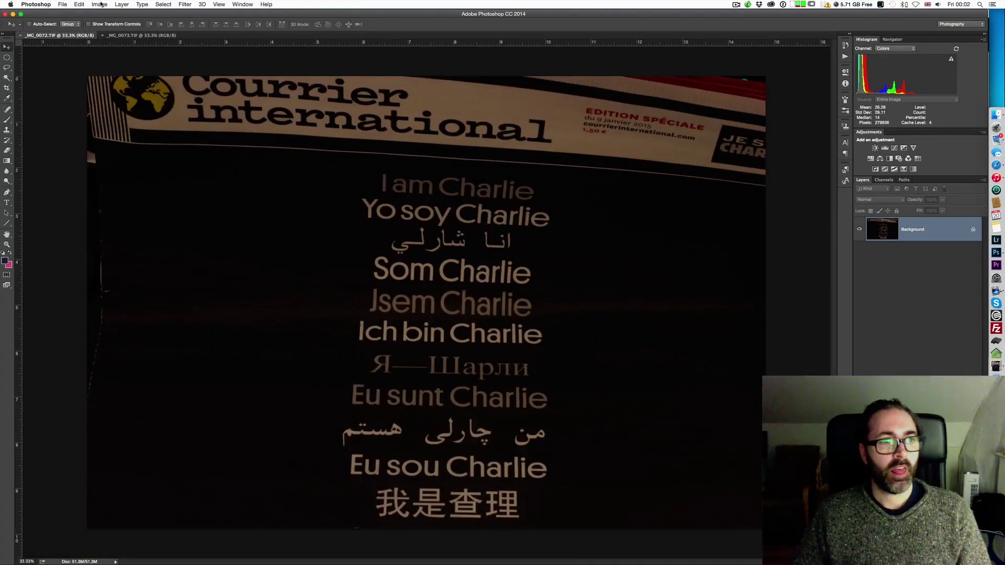
pyautogui.click(137, 36)
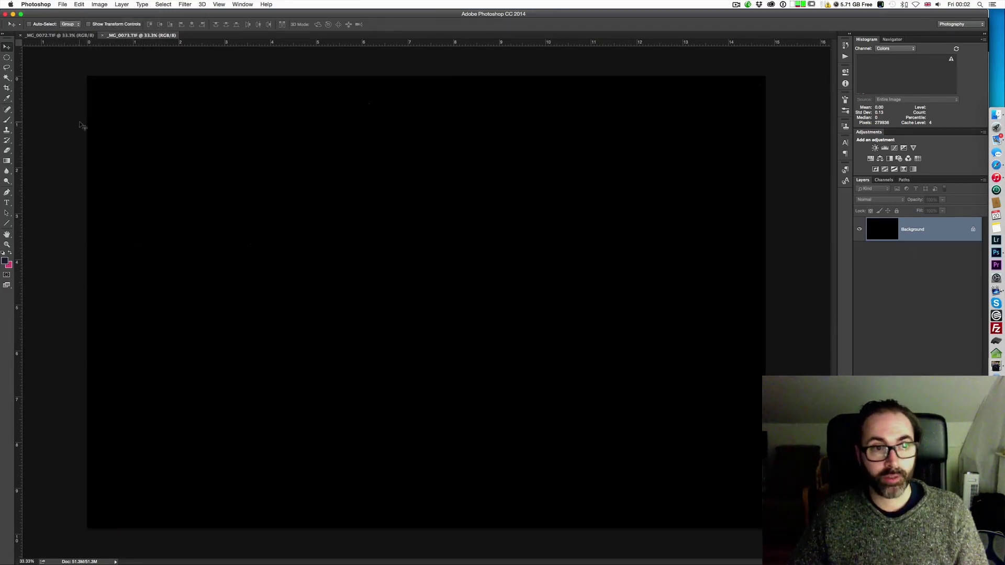
# Select all of the _MG_0073 dark frame and return to the _MG_0072.TIF document
pyautogui.press('super+a')
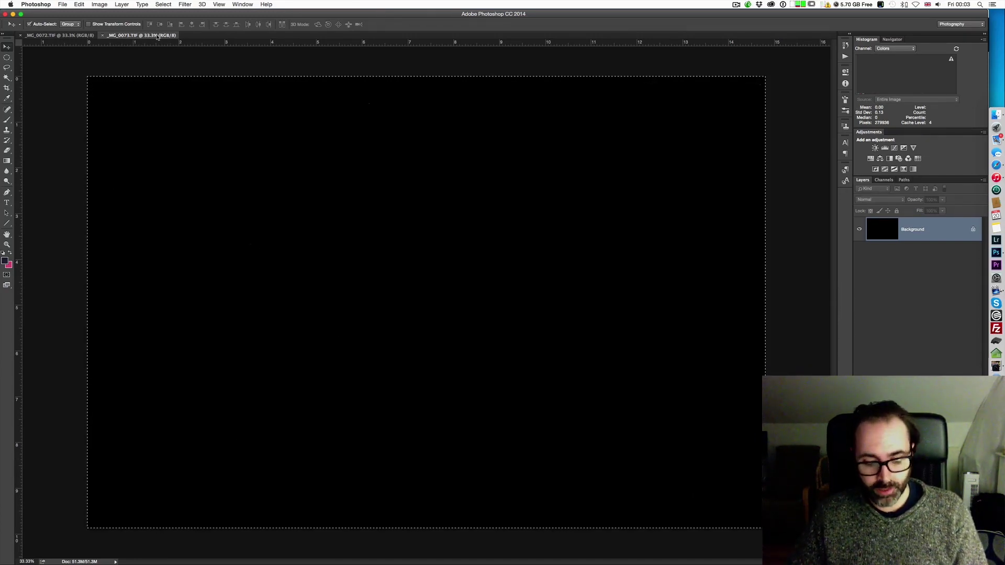
pyautogui.click(68, 36)
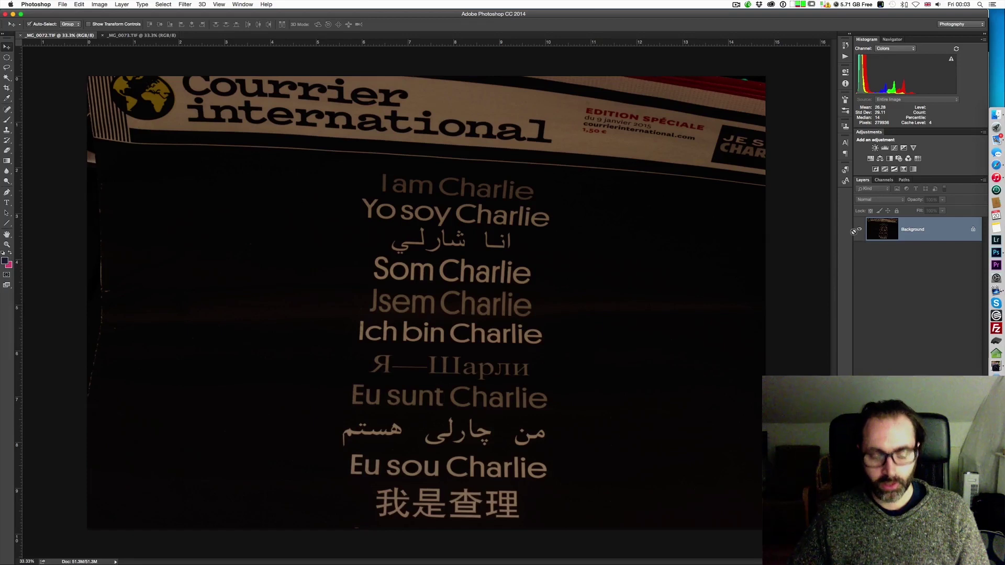
# Place the dark frame as Layer 1 and add a Brightness/Contrast layer with brightness 150 above it
pyautogui.press('super+shift+alt+n')
pyautogui.hotkey('alt', 'BackSpace')
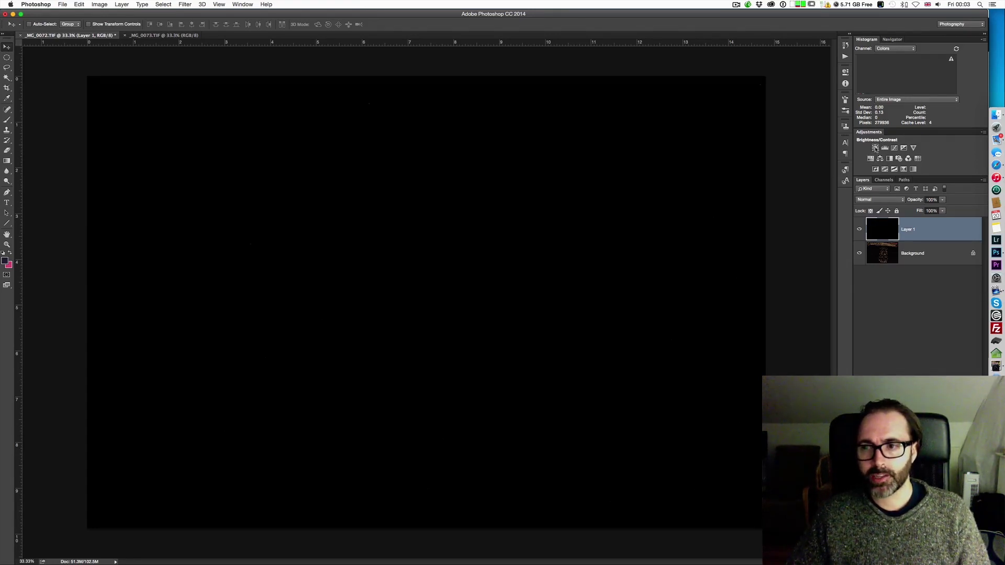
pyautogui.click(874, 149)
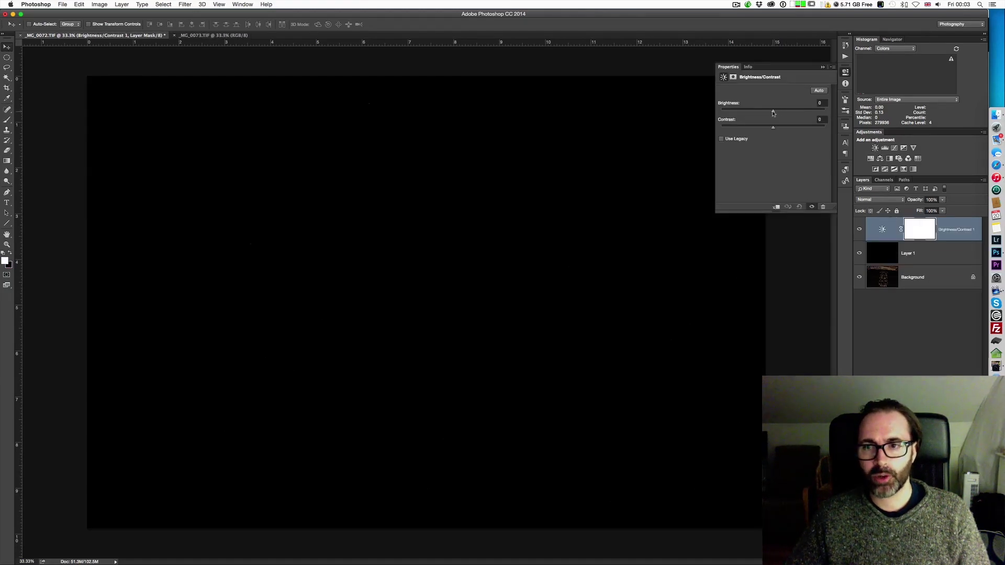
pyautogui.moveTo(773, 113); pyautogui.dragTo(830, 114)
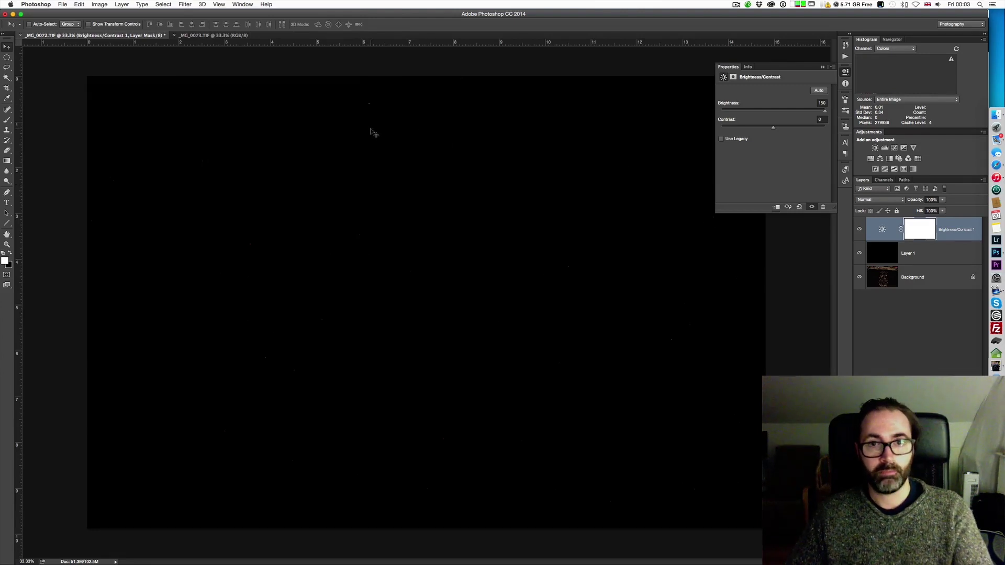
pyautogui.click(821, 68)
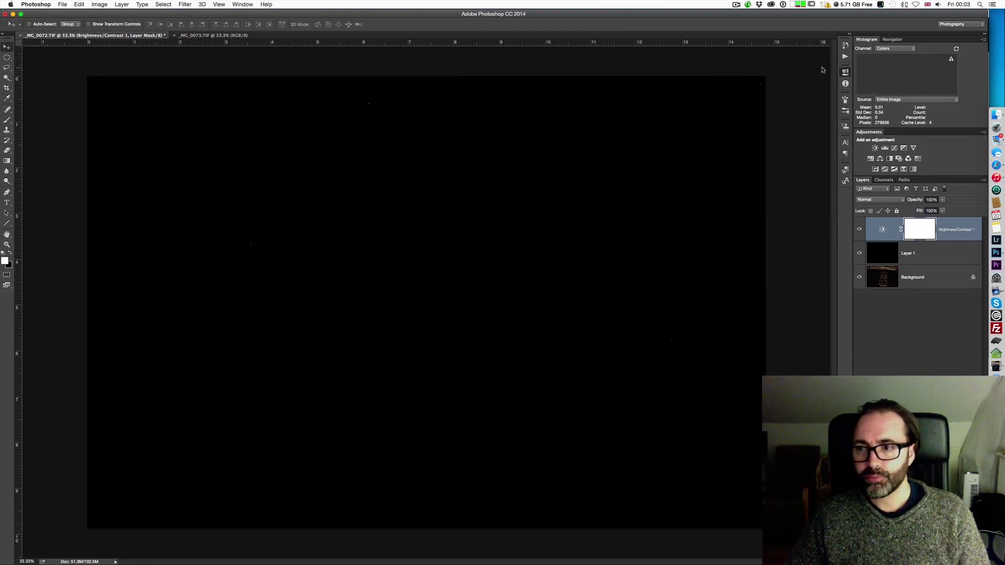
# Set the dark-frame Layer 1's blend mode to Subtract
pyautogui.click(921, 264)
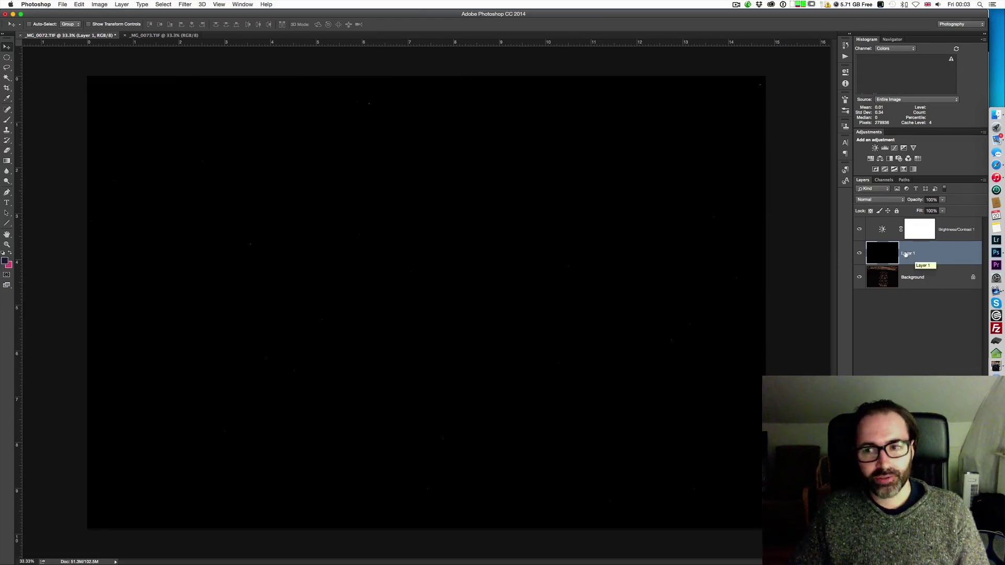
pyautogui.click(875, 201)
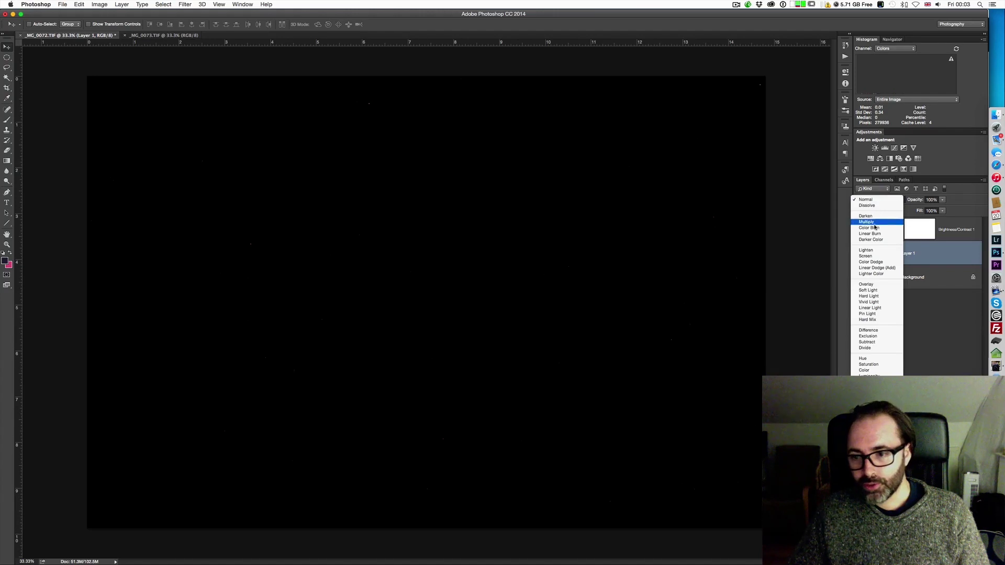
pyautogui.click(883, 344)
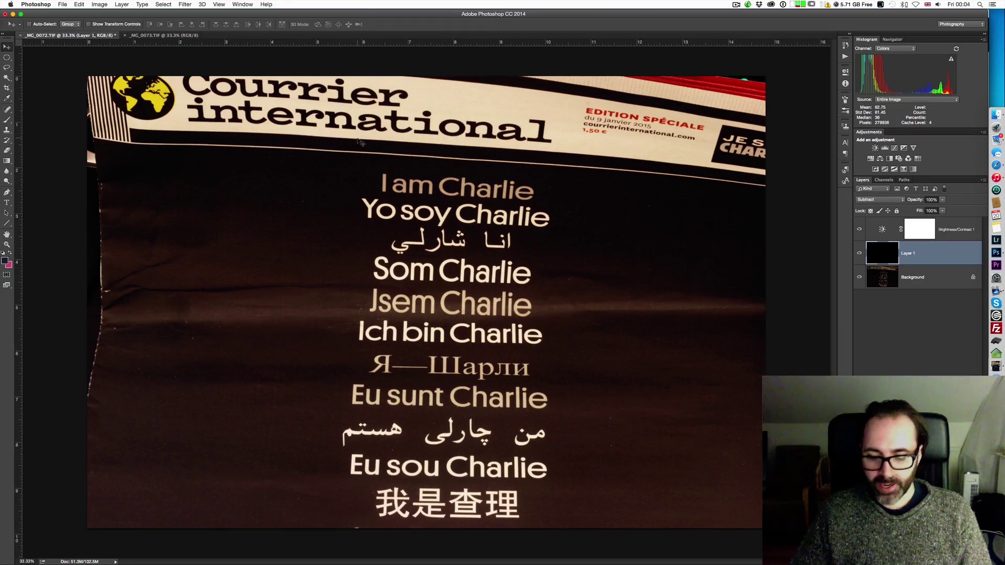
# Zoom in to 66.7% and scroll to the masthead at the top-left of the page
pyautogui.press('super+equal')
pyautogui.scroll(-3, 358, 141)
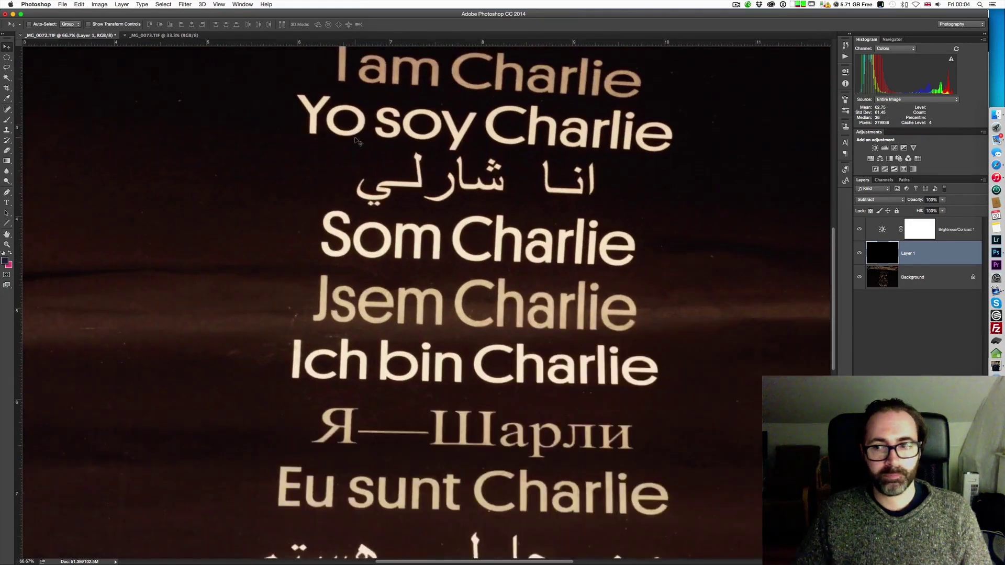
pyautogui.scroll(6, 351, 141)
pyautogui.press('super+equal')
pyautogui.hscroll(-3, 343, 140)
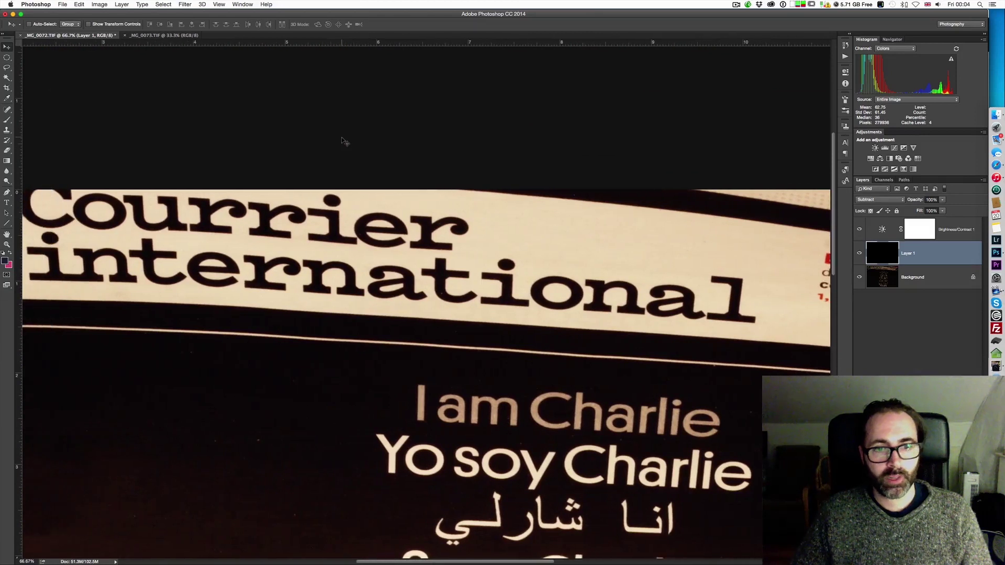
# Toggle Layer 1 on and off over the dark left area, leaving the subtraction visible
pyautogui.click(859, 254)
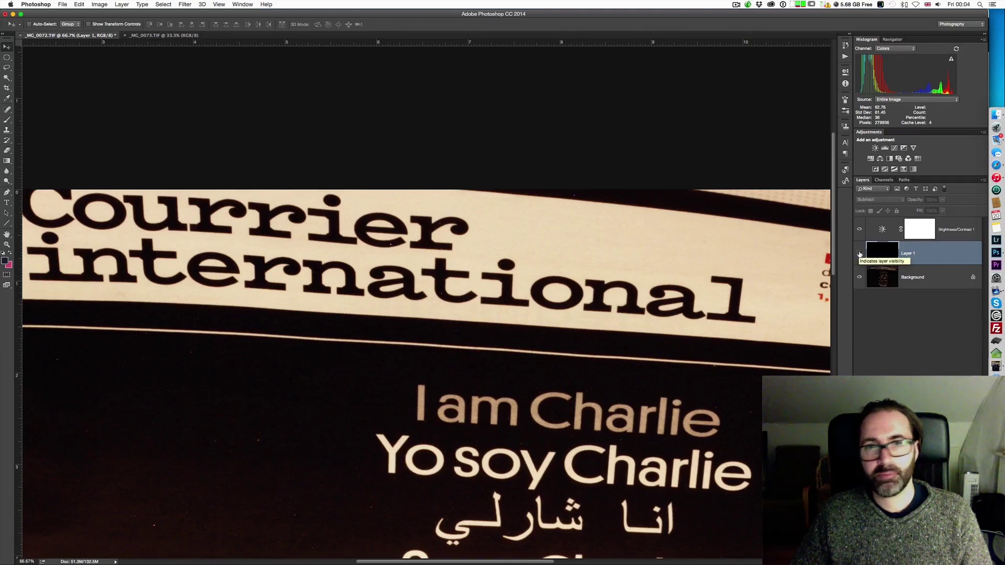
pyautogui.click(859, 254)
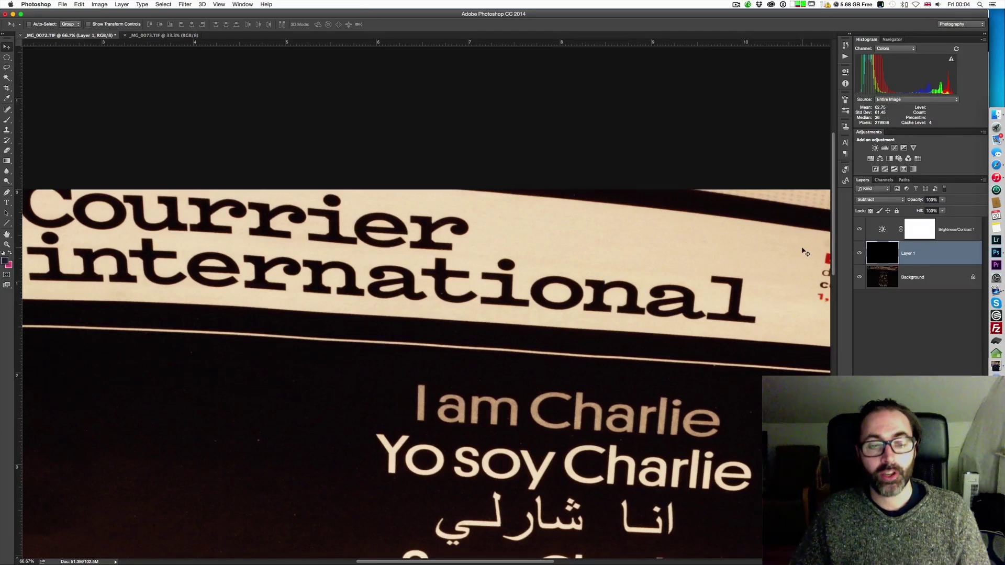
pyautogui.scroll(-6, 576, 264)
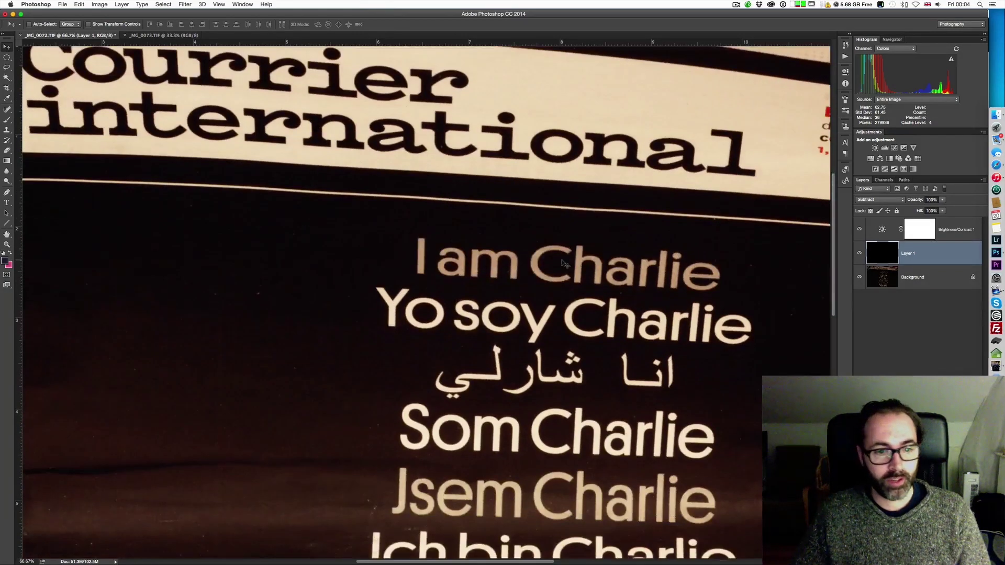
pyautogui.scroll(-8, 562, 263)
pyautogui.hscroll(-7, 563, 263)
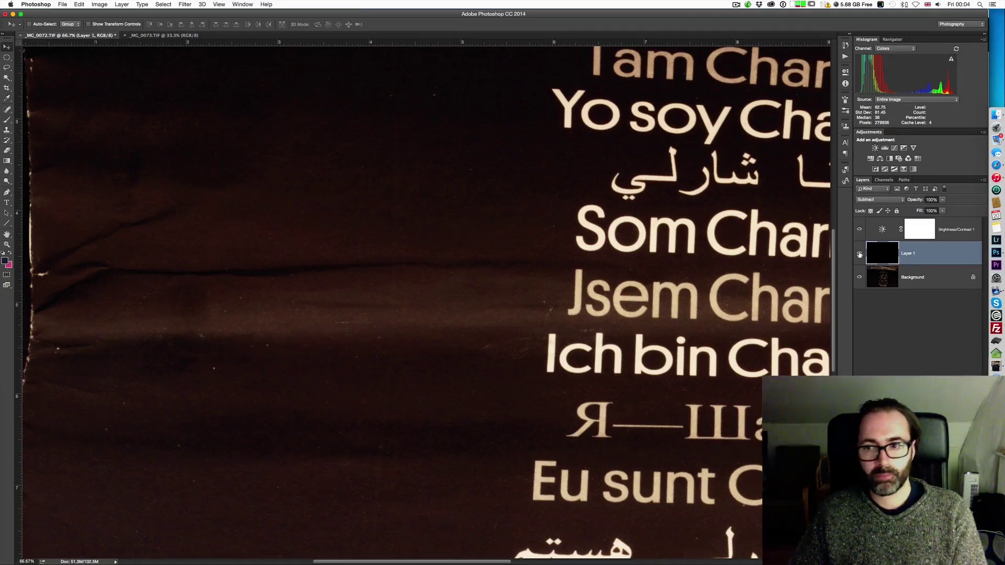
pyautogui.click(858, 254)
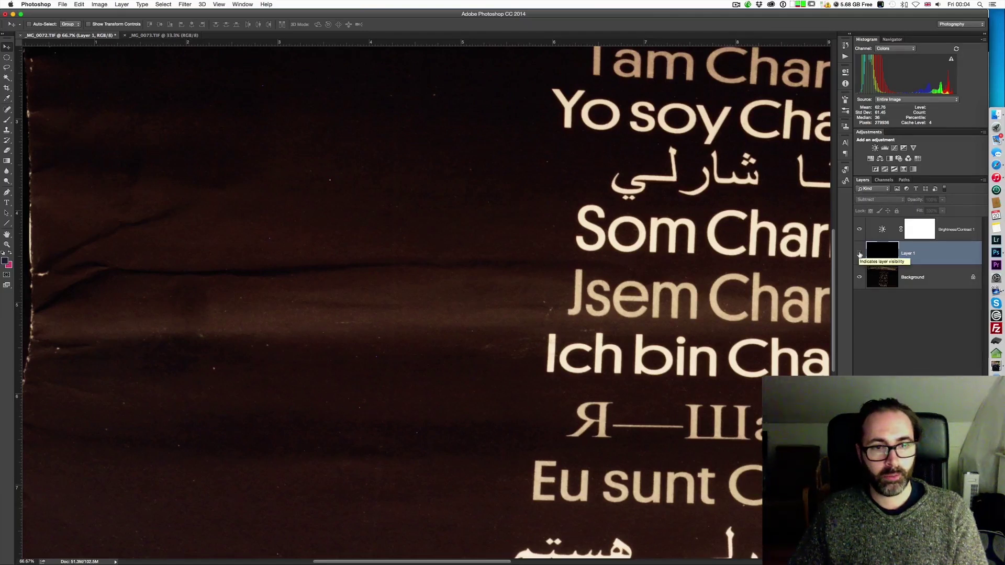
pyautogui.click(858, 254)
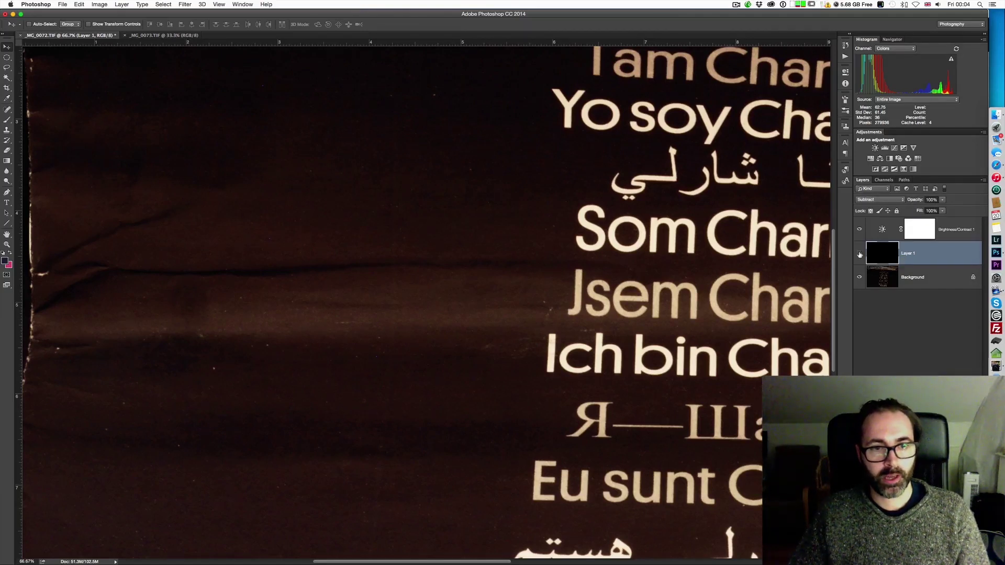
pyautogui.click(859, 255)
pyautogui.click(859, 254)
pyautogui.click(859, 254)
pyautogui.click(859, 255)
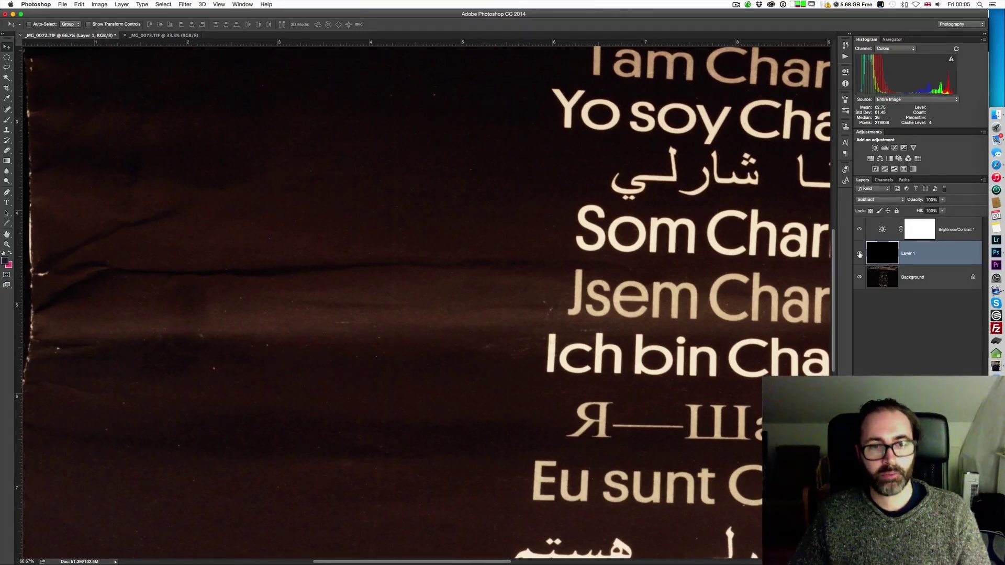
# Zoom out to 33.3% so the whole corrected page fits
pyautogui.press('super+minus')
pyautogui.press('super+minus')
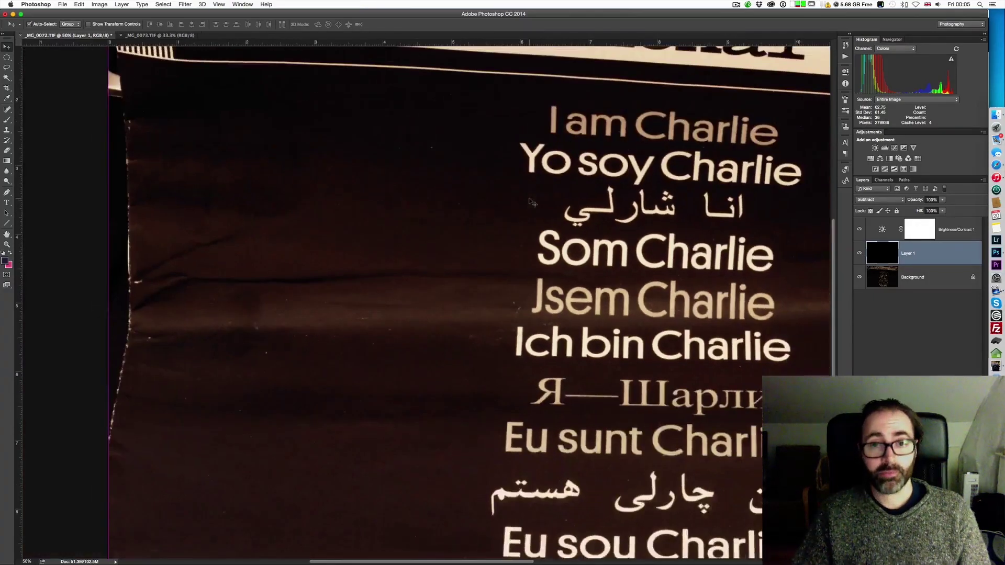